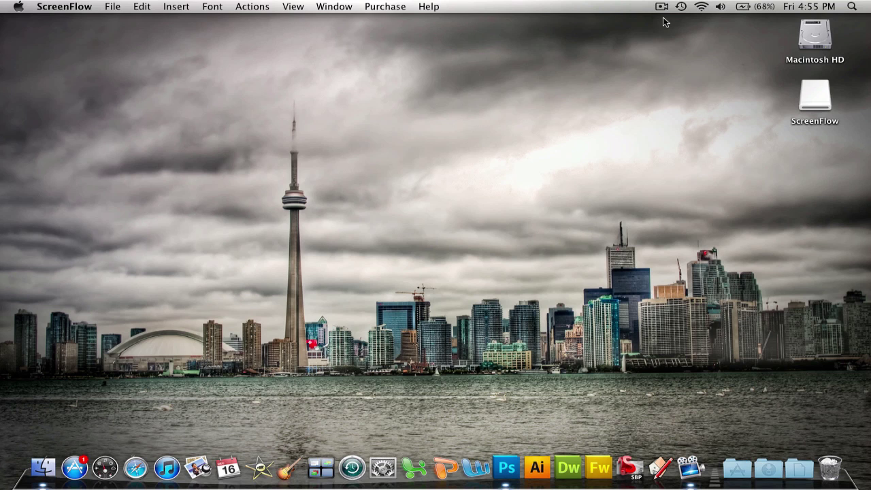
# Step: Create a new white 11 × 8.5 in, 300 ppi CMYK document named 'whatever'
pyautogui.click(503, 475)
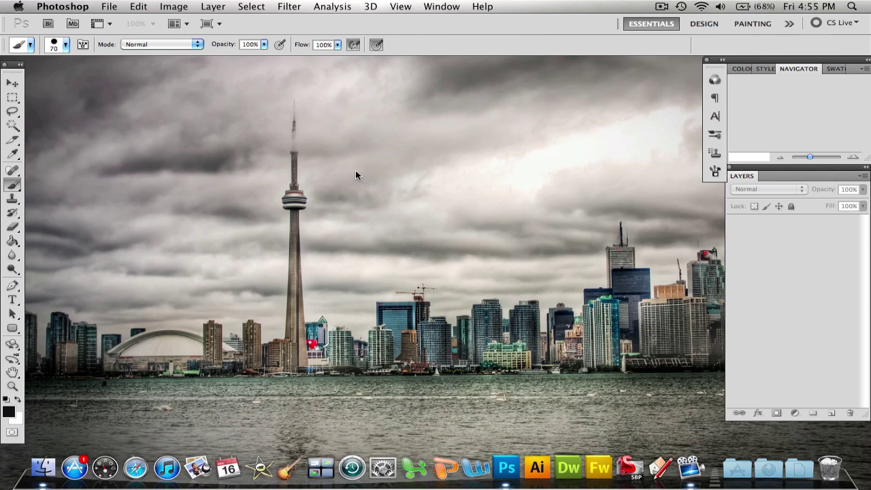
pyautogui.click(111, 6)
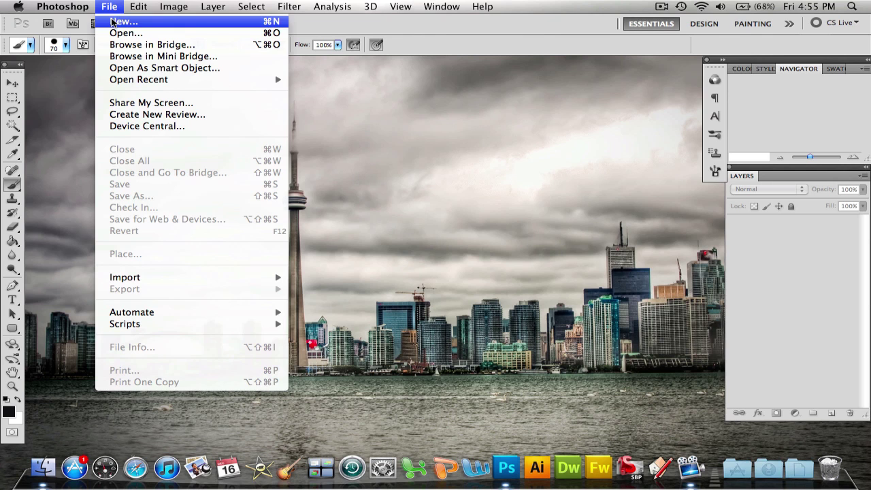
pyautogui.click(113, 21)
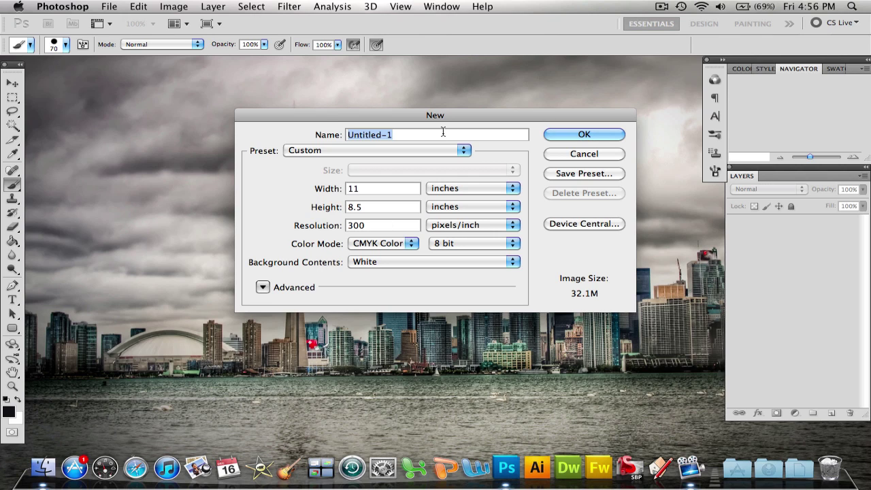
pyautogui.press('BackSpace')
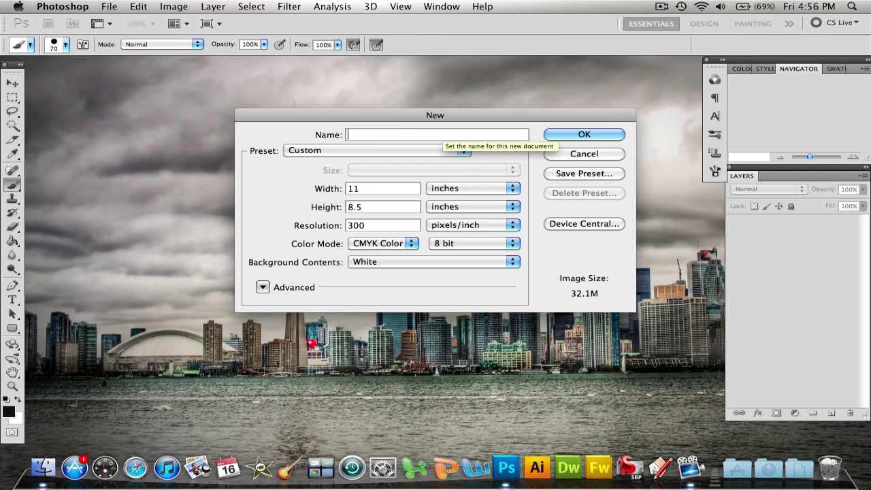
pyautogui.write('whatev')
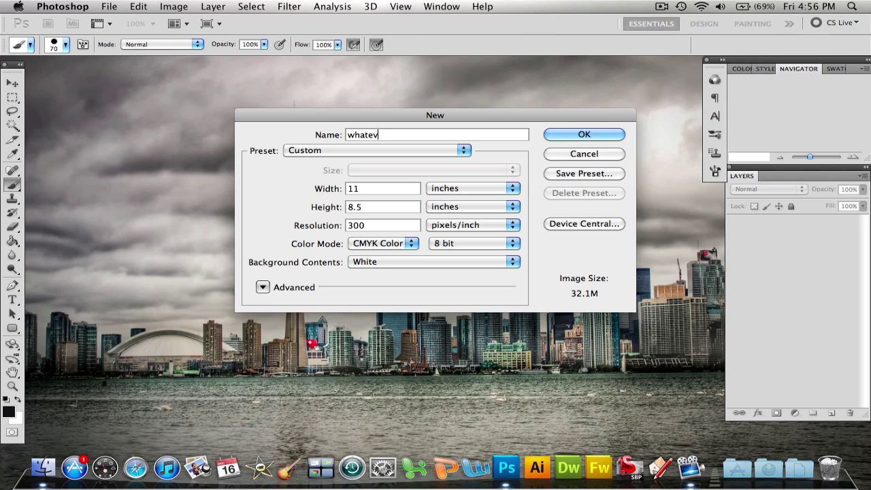
pyautogui.write('er')
pyautogui.click(582, 134)
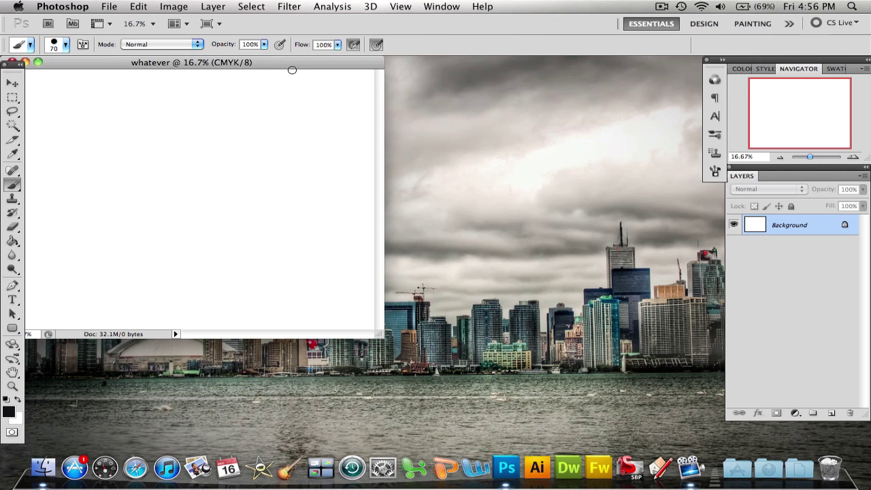
# Step: Reposition and enlarge the document window, show it full screen on grey, and enable airbrush build-up
pyautogui.moveTo(292, 63); pyautogui.dragTo(393, 74)
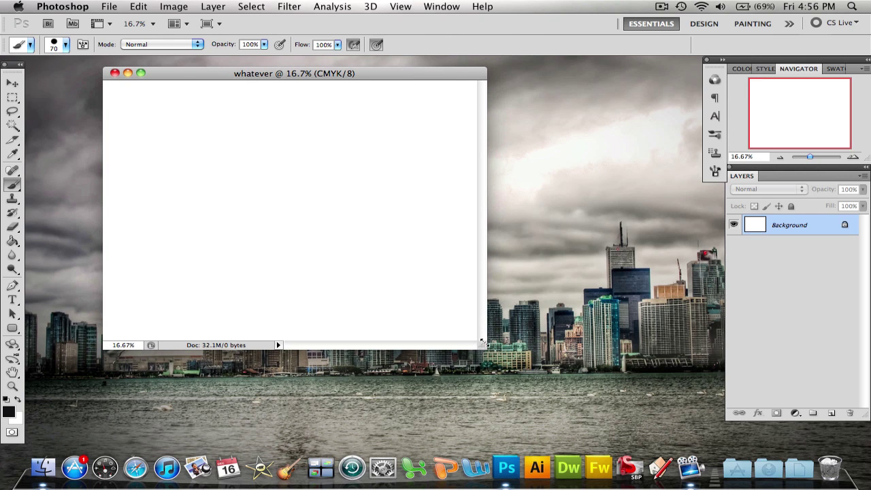
pyautogui.moveTo(482, 344); pyautogui.dragTo(552, 384)
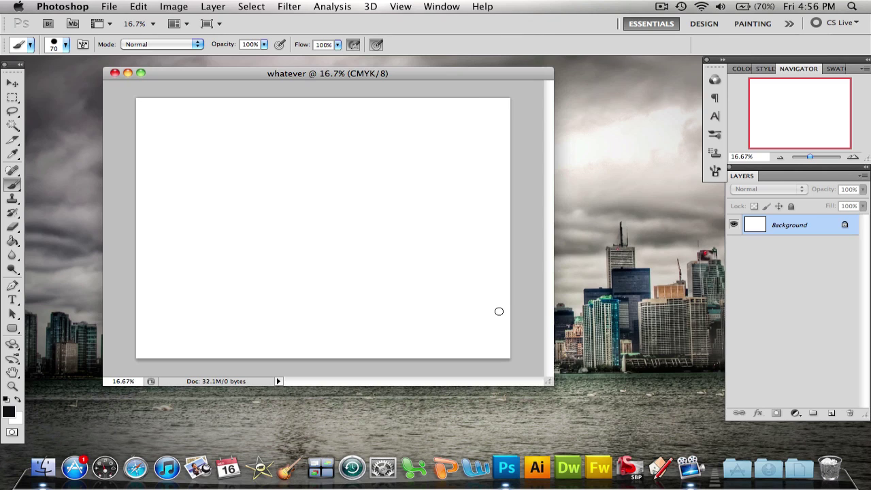
pyautogui.press('f')
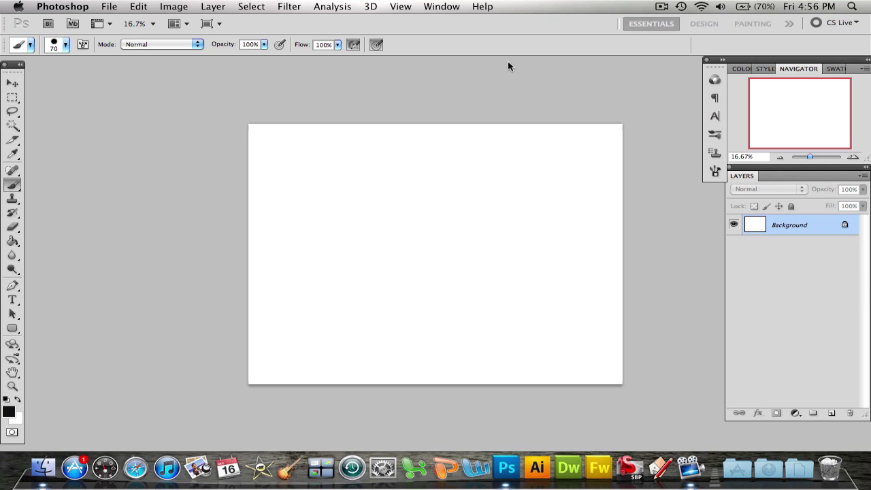
pyautogui.hscroll(2, 412, 402)
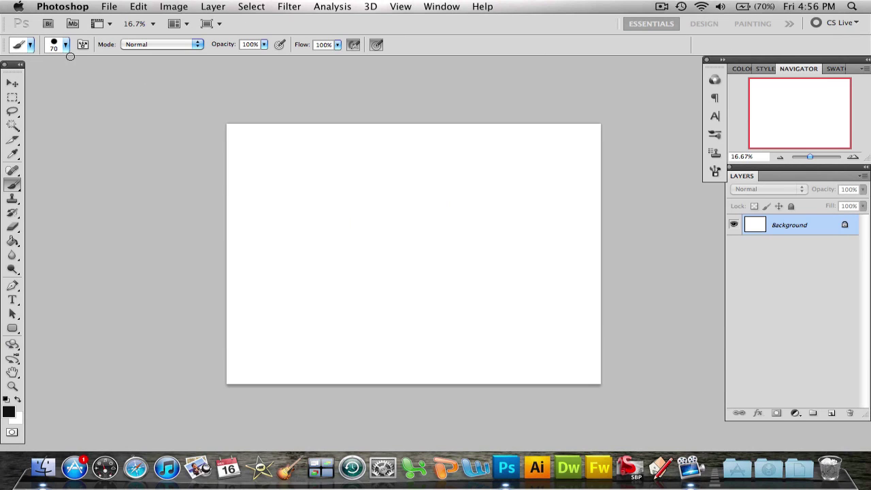
pyautogui.click(353, 45)
# Step: Set the canvas zoom to about 17% with the Navigator slider
pyautogui.click(782, 157)
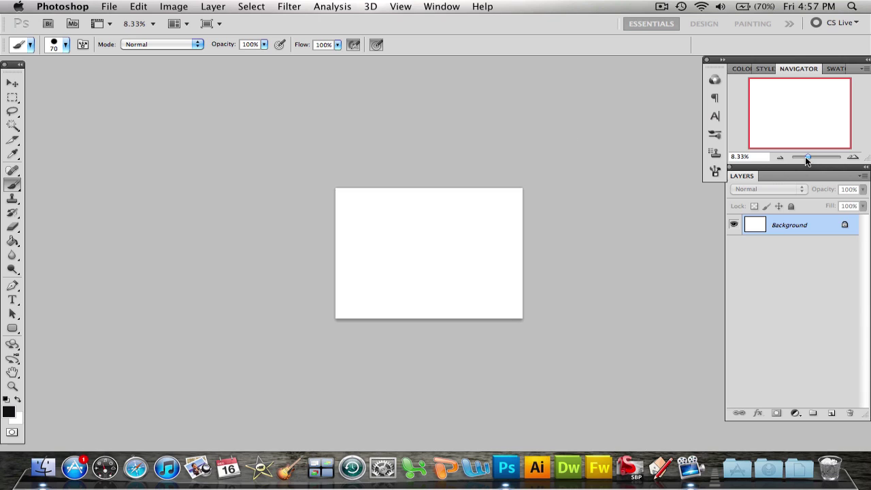
pyautogui.moveTo(805, 156); pyautogui.dragTo(810, 156)
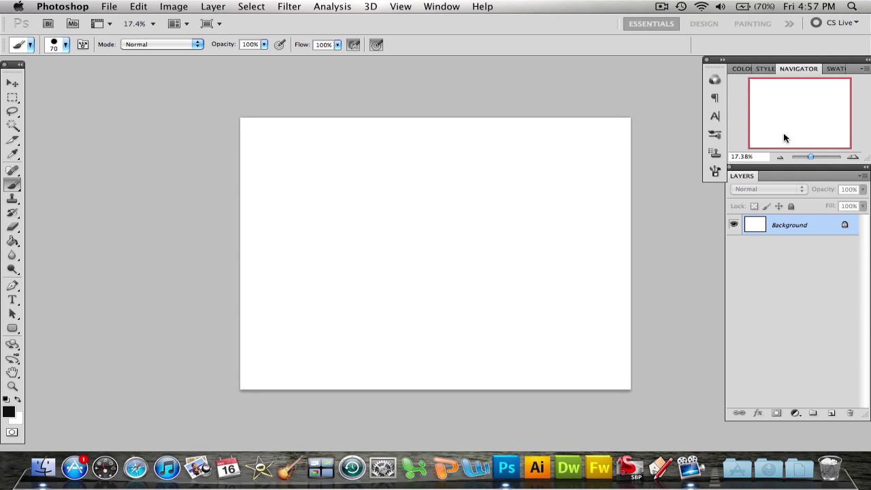
pyautogui.click(444, 5)
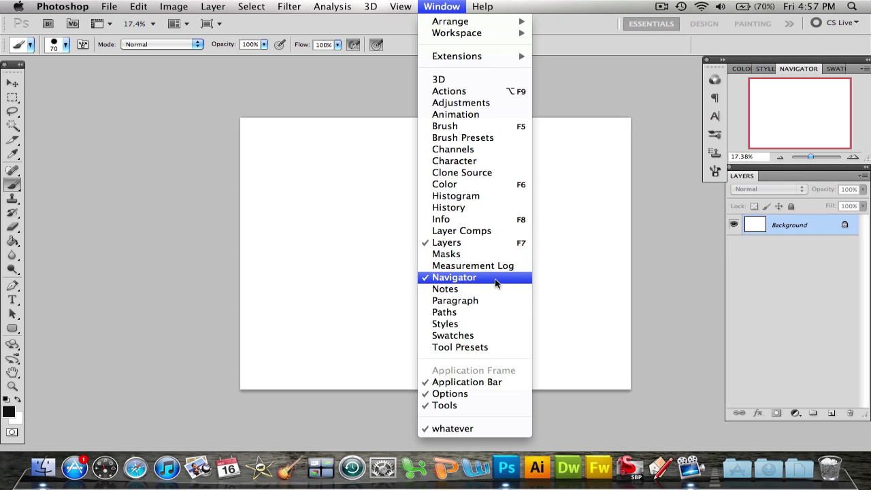
pyautogui.click(654, 179)
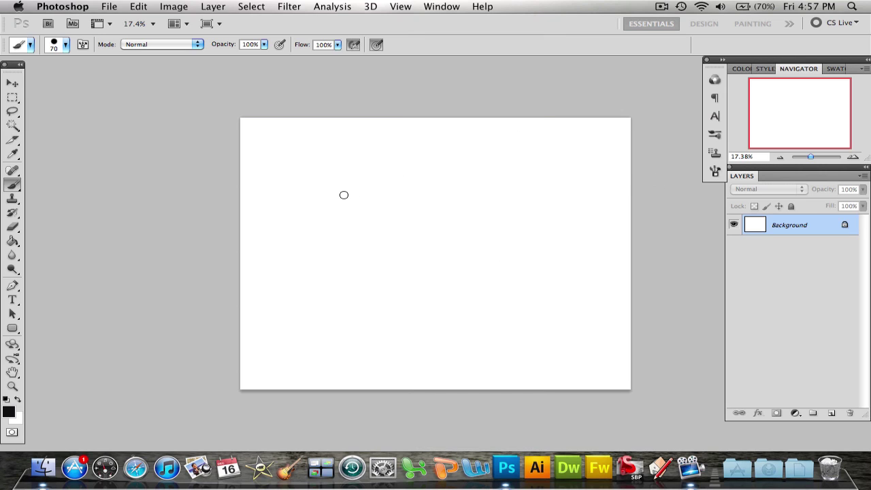
# Step: Switch from the Eraser back to the Brush and resize its tip to 60 px
pyautogui.click(12, 227)
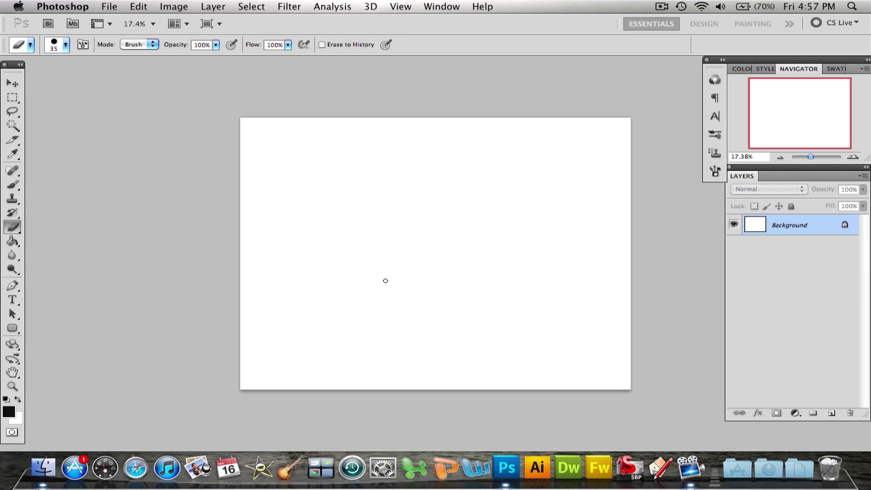
pyautogui.press('b')
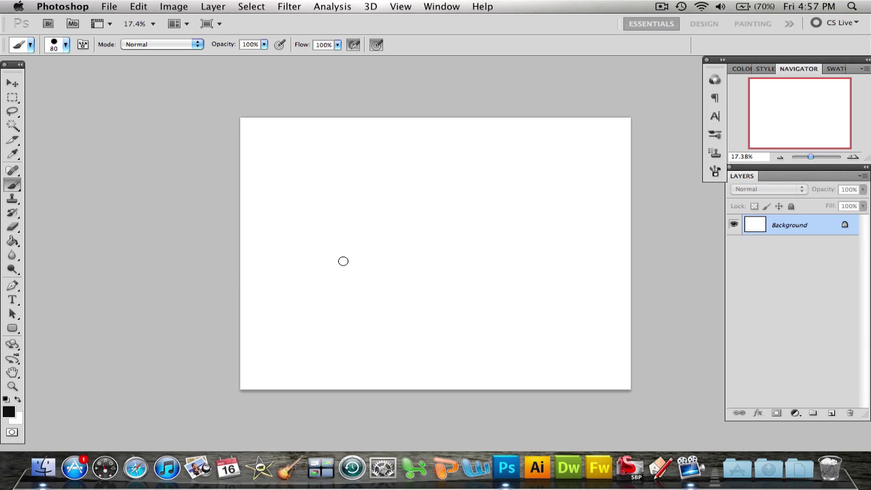
pyautogui.press(']')
pyautogui.press(']')
pyautogui.press(']')
pyautogui.press(']')
pyautogui.press(']')
pyautogui.press(']')
pyautogui.press(']')
pyautogui.press(']')
pyautogui.press(']')
pyautogui.press(']')
pyautogui.press(']')
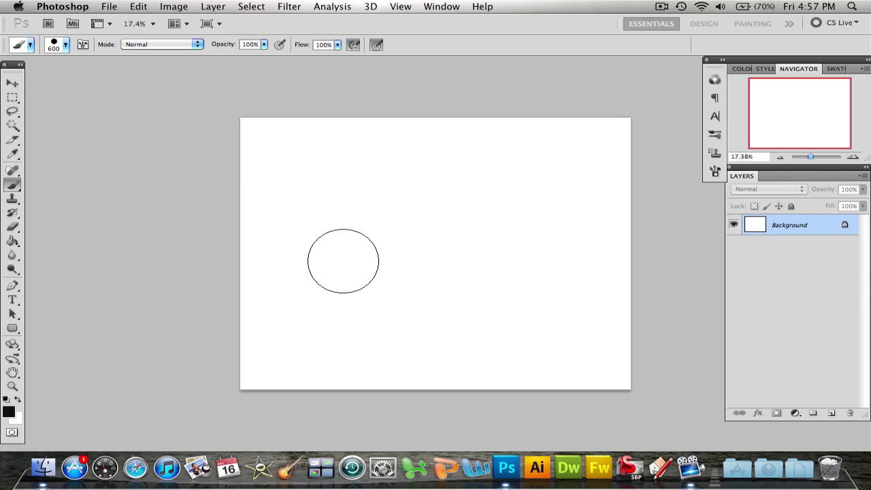
pyautogui.press('[')
pyautogui.press('[')
pyautogui.press('[')
pyautogui.press('[')
pyautogui.press('[')
pyautogui.press('[')
pyautogui.press('[')
pyautogui.press('[')
pyautogui.press('[')
pyautogui.press('[')
pyautogui.press('[')
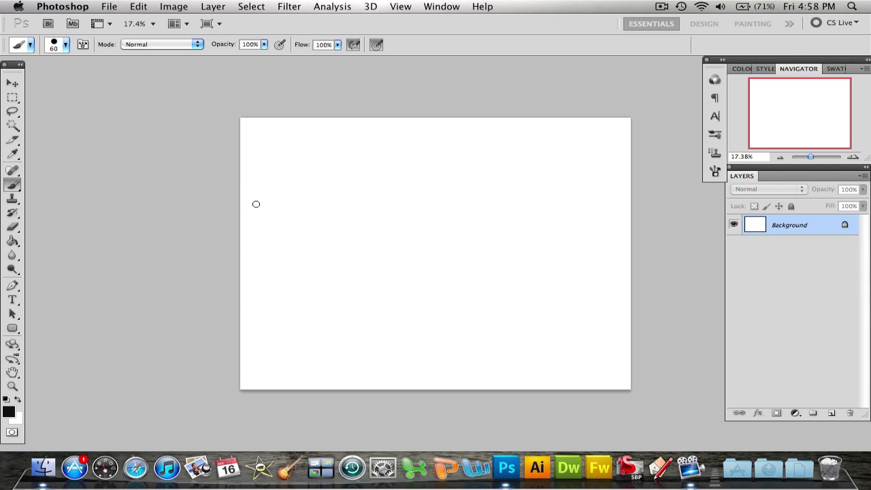
# Step: Paint thick black strokes on the left: rising lines, a zigzag, D shape, oval, hooks and long curves
pyautogui.moveTo(249, 206); pyautogui.dragTo(359, 164)
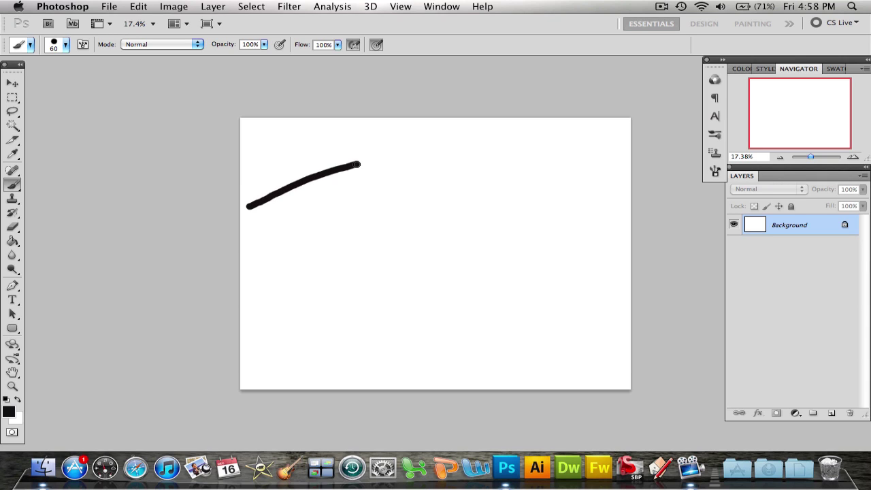
pyautogui.moveTo(250, 241)
pyautogui.mouseDown()
pyautogui.moveTo(344, 205)
pyautogui.moveTo(280, 242)
pyautogui.moveTo(277, 271)
pyautogui.mouseUp()
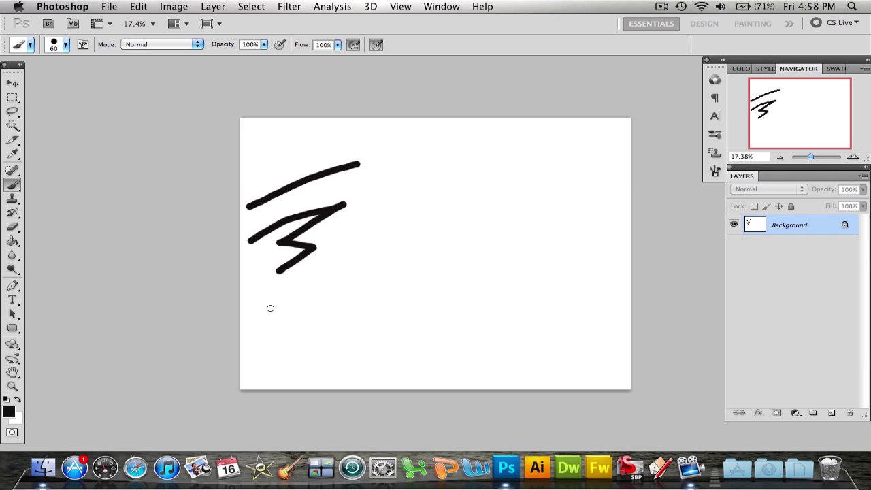
pyautogui.moveTo(270, 308)
pyautogui.mouseDown()
pyautogui.moveTo(277, 266)
pyautogui.moveTo(273, 315)
pyautogui.mouseUp()
pyautogui.moveTo(310, 289)
pyautogui.mouseDown()
pyautogui.moveTo(352, 319)
pyautogui.moveTo(311, 290)
pyautogui.moveTo(354, 223)
pyautogui.moveTo(363, 236)
pyautogui.moveTo(357, 185)
pyautogui.moveTo(381, 183)
pyautogui.moveTo(371, 150)
pyautogui.moveTo(312, 149)
pyautogui.mouseUp()
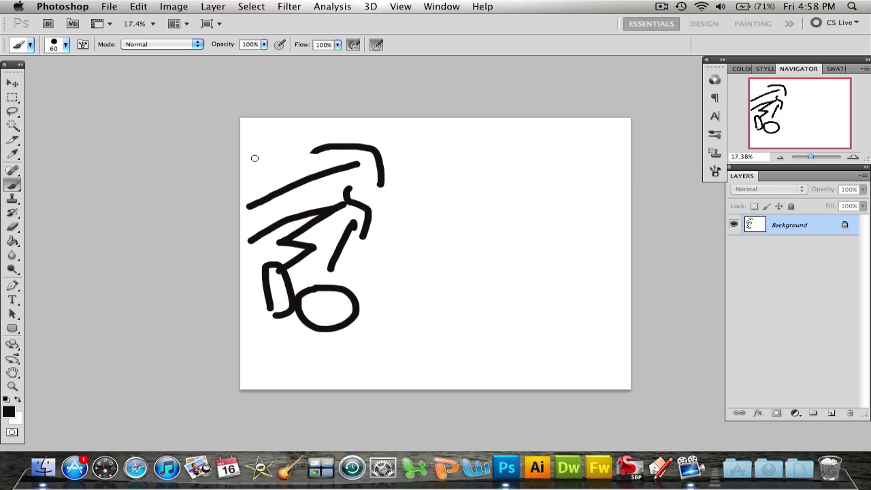
pyautogui.moveTo(255, 158)
pyautogui.mouseDown()
pyautogui.moveTo(300, 152)
pyautogui.moveTo(267, 179)
pyautogui.mouseUp()
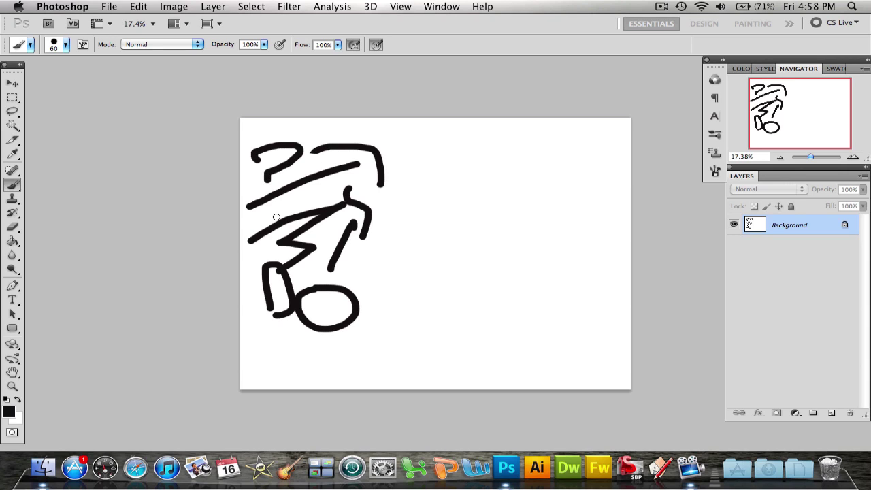
pyautogui.moveTo(267, 213)
pyautogui.mouseDown()
pyautogui.moveTo(332, 183)
pyautogui.moveTo(349, 189)
pyautogui.moveTo(375, 179)
pyautogui.moveTo(378, 216)
pyautogui.mouseUp()
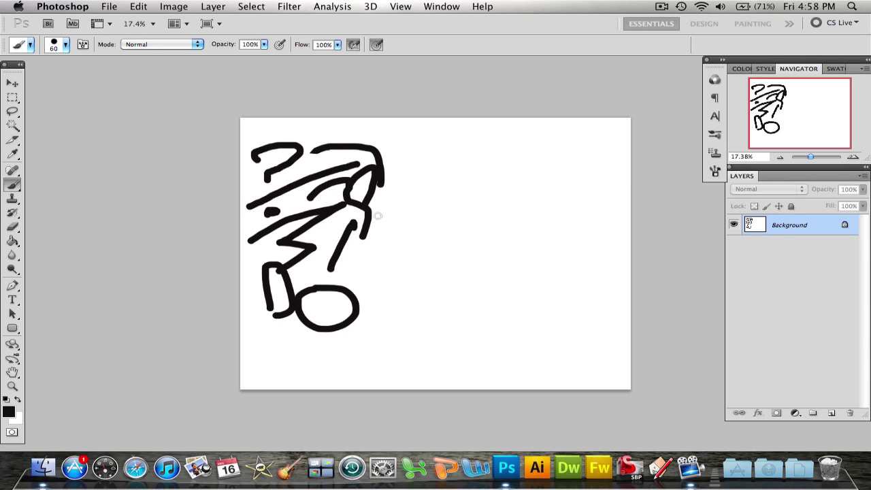
pyautogui.moveTo(370, 266)
pyautogui.mouseDown()
pyautogui.moveTo(366, 323)
pyautogui.moveTo(334, 348)
pyautogui.moveTo(307, 352)
pyautogui.moveTo(267, 314)
pyautogui.moveTo(285, 357)
pyautogui.moveTo(279, 373)
pyautogui.mouseUp()
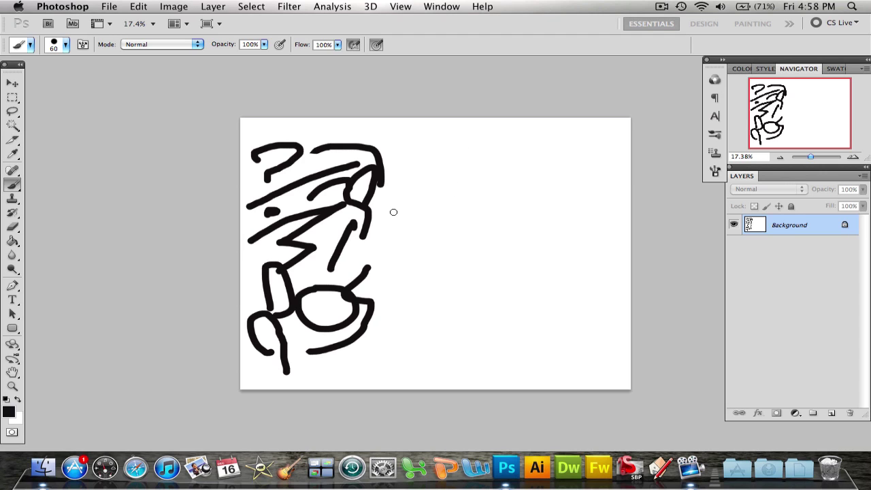
pyautogui.moveTo(400, 148)
pyautogui.mouseDown()
pyautogui.moveTo(403, 238)
pyautogui.moveTo(413, 256)
pyautogui.moveTo(361, 189)
pyautogui.mouseUp()
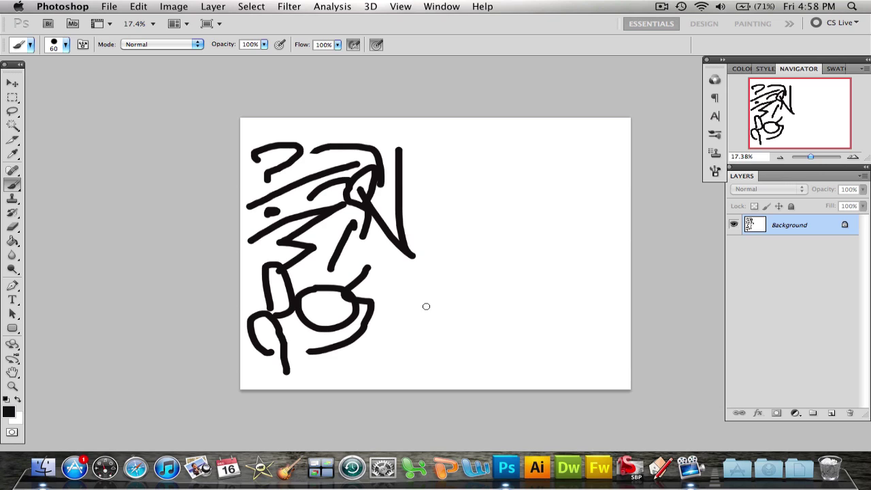
# Step: Draw thin tapered strokes on the right forming the head outline, brow arc, eye and nose lines
pyautogui.moveTo(496, 218)
pyautogui.mouseDown()
pyautogui.moveTo(434, 301)
pyautogui.moveTo(489, 240)
pyautogui.mouseUp()
pyautogui.moveTo(474, 286)
pyautogui.mouseDown()
pyautogui.moveTo(458, 300)
pyautogui.moveTo(467, 353)
pyautogui.moveTo(512, 320)
pyautogui.mouseUp()
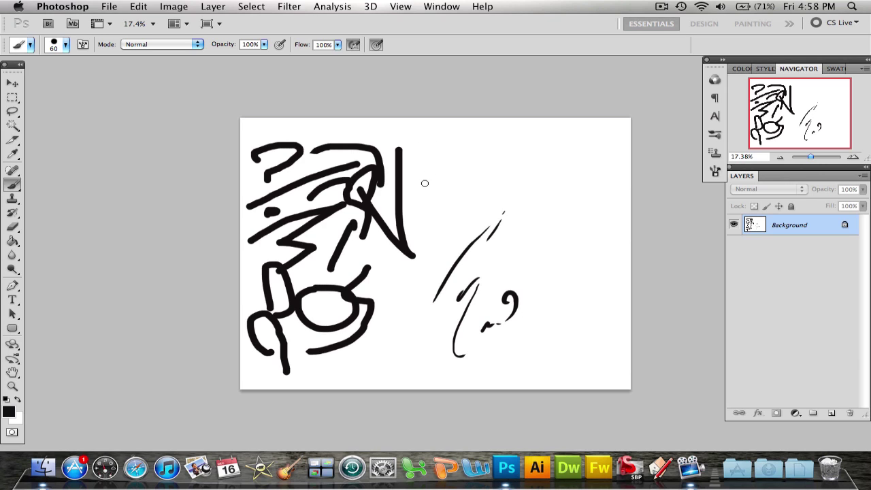
pyautogui.moveTo(420, 187)
pyautogui.mouseDown()
pyautogui.moveTo(496, 148)
pyautogui.moveTo(536, 158)
pyautogui.moveTo(558, 184)
pyautogui.moveTo(576, 224)
pyautogui.moveTo(580, 273)
pyautogui.moveTo(561, 330)
pyautogui.moveTo(546, 345)
pyautogui.mouseUp()
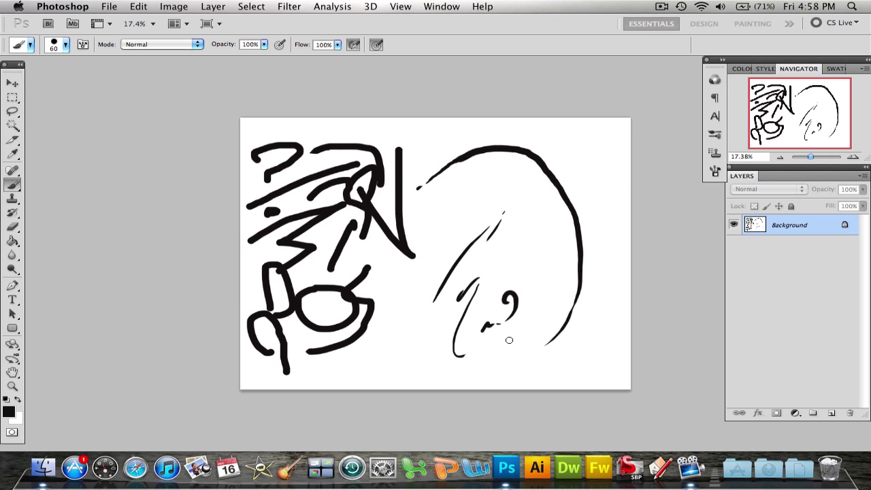
pyautogui.moveTo(444, 202)
pyautogui.mouseDown()
pyautogui.moveTo(497, 178)
pyautogui.moveTo(517, 196)
pyautogui.moveTo(461, 211)
pyautogui.moveTo(490, 196)
pyautogui.moveTo(514, 204)
pyautogui.mouseUp()
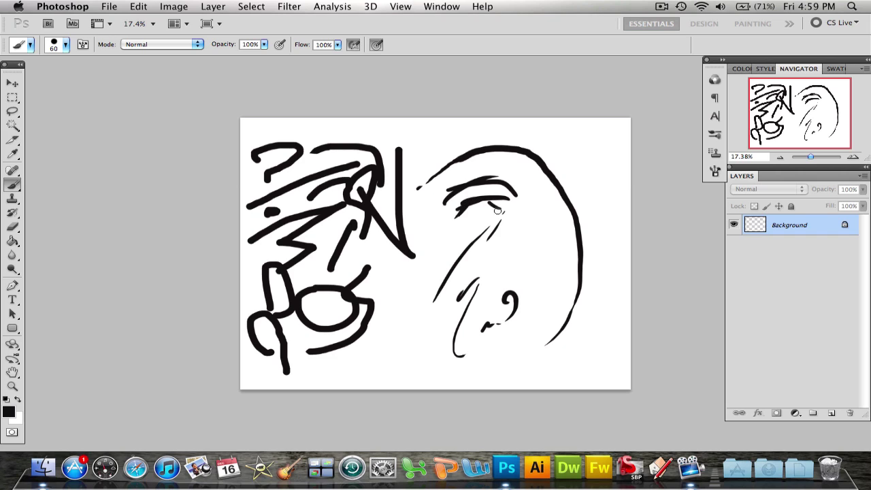
pyautogui.moveTo(455, 219)
pyautogui.mouseDown()
pyautogui.moveTo(485, 216)
pyautogui.moveTo(472, 213)
pyautogui.moveTo(483, 214)
pyautogui.moveTo(480, 204)
pyautogui.moveTo(483, 217)
pyautogui.moveTo(518, 233)
pyautogui.mouseUp()
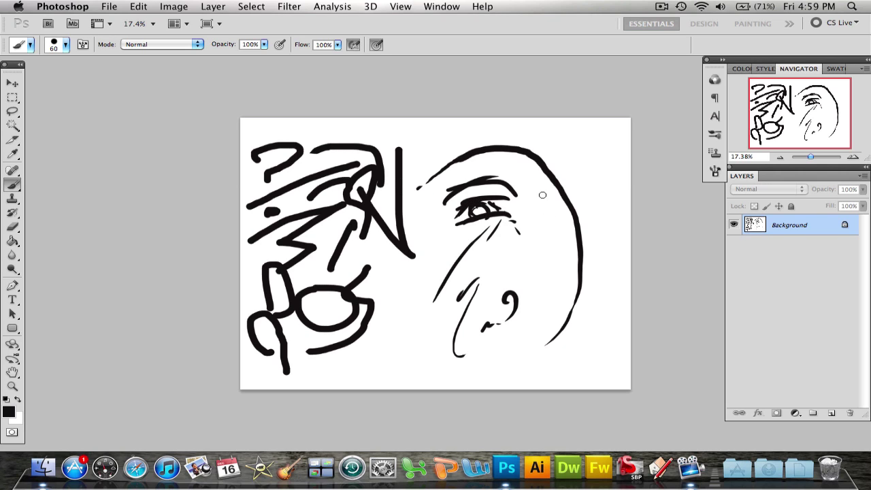
pyautogui.click(527, 199)
pyautogui.moveTo(524, 194); pyautogui.dragTo(530, 256)
pyautogui.moveTo(534, 209)
pyautogui.mouseDown()
pyautogui.moveTo(527, 256)
pyautogui.moveTo(572, 267)
pyautogui.moveTo(549, 222)
pyautogui.moveTo(562, 290)
pyautogui.moveTo(539, 304)
pyautogui.mouseUp()
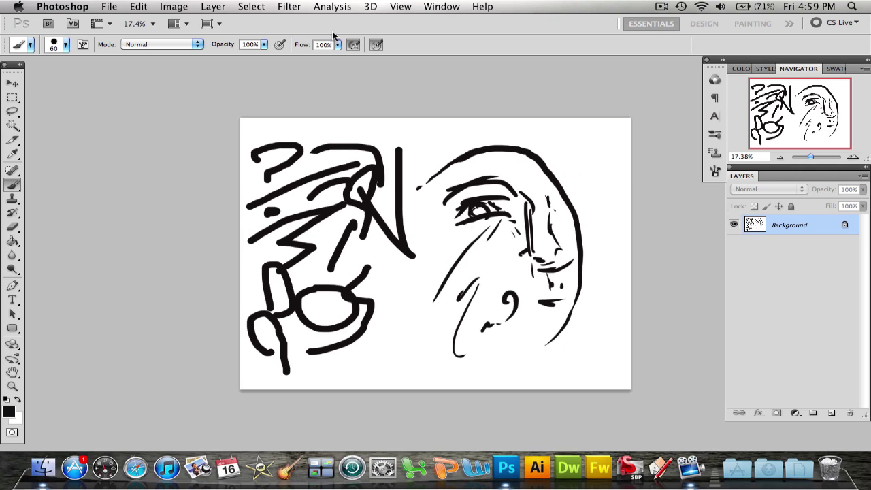
# Step: Paint a zigzag and long arc right of the face plus a chin line, then enable airbrush build-up
pyautogui.moveTo(534, 141)
pyautogui.mouseDown()
pyautogui.moveTo(570, 159)
pyautogui.moveTo(593, 187)
pyautogui.moveTo(608, 246)
pyautogui.moveTo(616, 316)
pyautogui.mouseUp()
pyautogui.moveTo(605, 330)
pyautogui.mouseDown()
pyautogui.moveTo(579, 352)
pyautogui.moveTo(534, 367)
pyautogui.mouseUp()
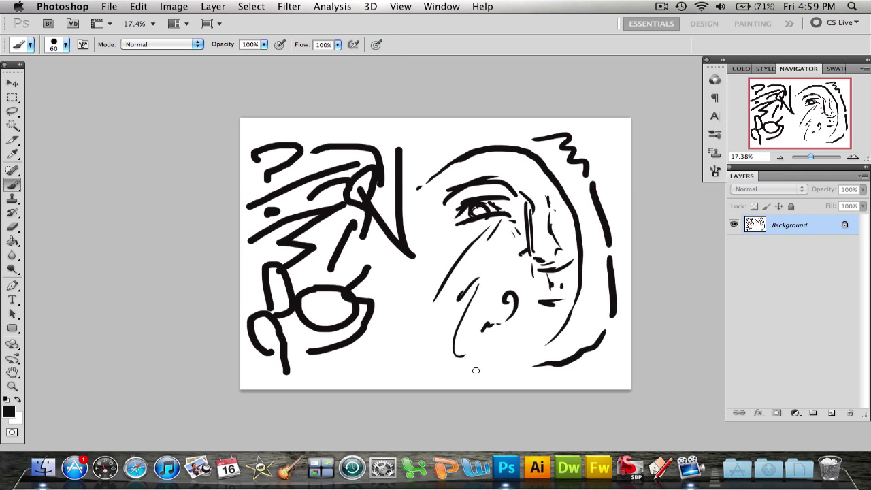
pyautogui.moveTo(463, 374)
pyautogui.mouseDown()
pyautogui.moveTo(516, 368)
pyautogui.moveTo(535, 344)
pyautogui.mouseUp()
pyautogui.click(353, 44)
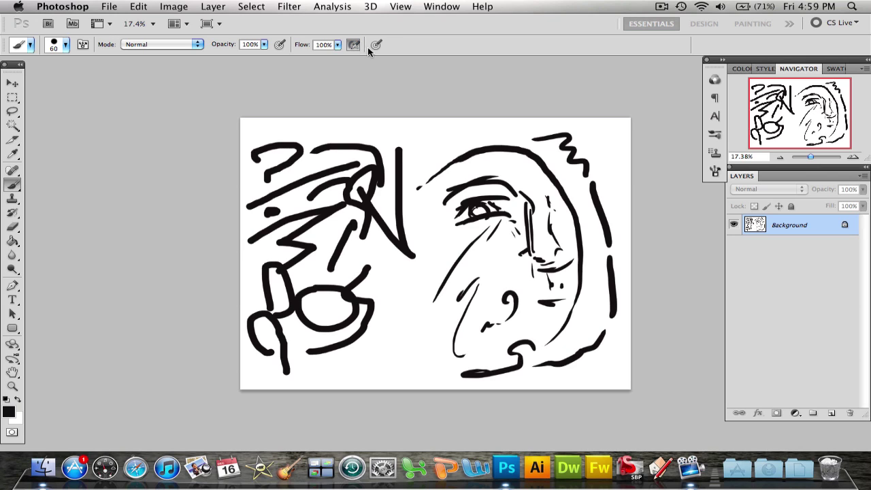
# Step: Add zigzag hair strokes atop the head, a curve joining the left drawing, and right-edge strokes
pyautogui.moveTo(422, 141)
pyautogui.mouseDown()
pyautogui.moveTo(444, 140)
pyautogui.moveTo(464, 160)
pyautogui.mouseUp()
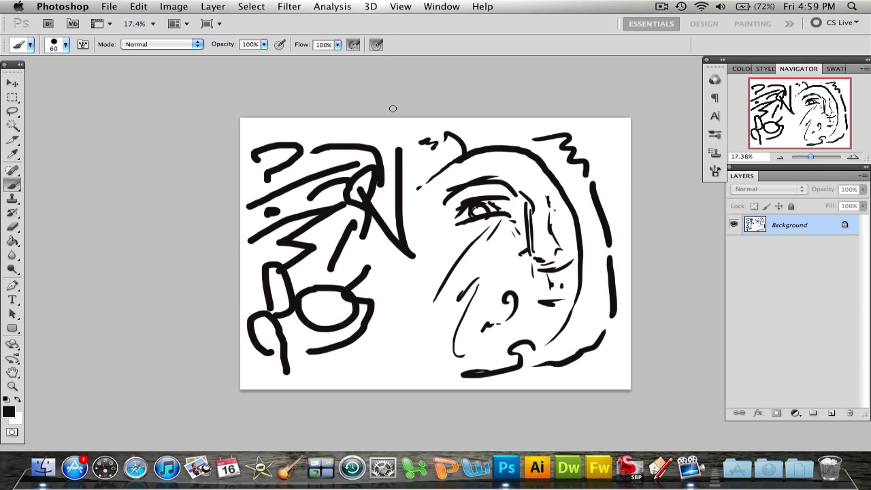
pyautogui.moveTo(416, 212)
pyautogui.mouseDown()
pyautogui.moveTo(430, 271)
pyautogui.moveTo(418, 295)
pyautogui.moveTo(428, 339)
pyautogui.moveTo(398, 329)
pyautogui.moveTo(384, 279)
pyautogui.moveTo(367, 268)
pyautogui.moveTo(444, 275)
pyautogui.mouseUp()
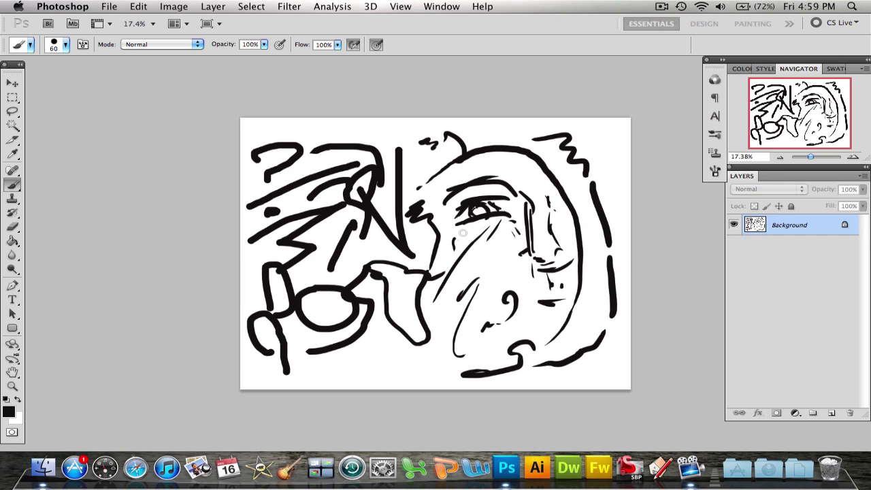
pyautogui.moveTo(455, 236)
pyautogui.mouseDown()
pyautogui.moveTo(504, 237)
pyautogui.moveTo(514, 294)
pyautogui.mouseUp()
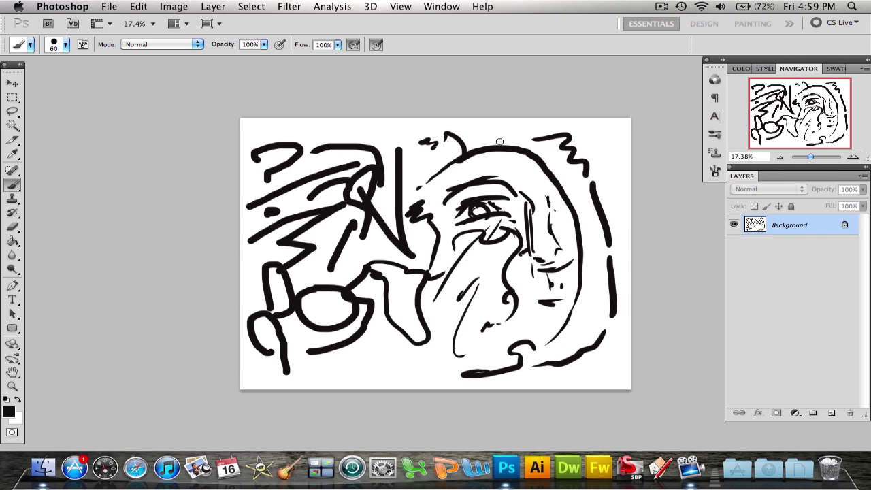
pyautogui.moveTo(500, 141); pyautogui.dragTo(543, 138)
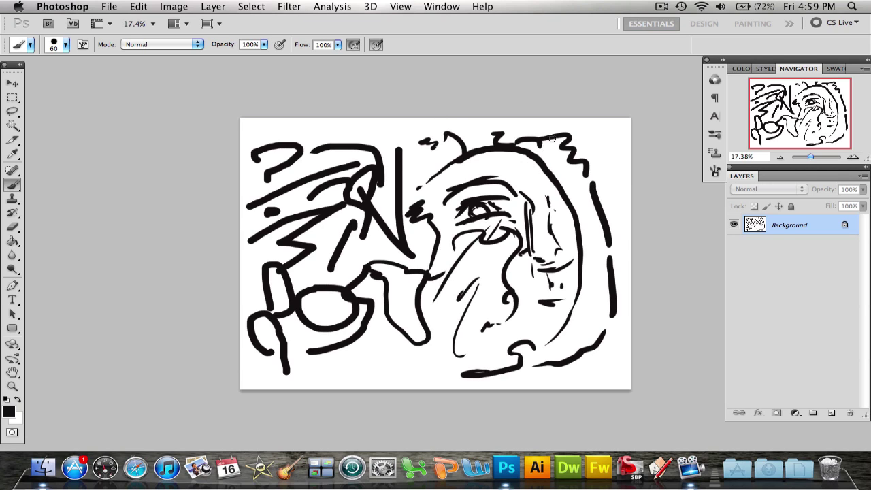
pyautogui.moveTo(593, 133)
pyautogui.mouseDown()
pyautogui.moveTo(609, 162)
pyautogui.moveTo(595, 193)
pyautogui.mouseUp()
pyautogui.moveTo(594, 133); pyautogui.dragTo(581, 125)
pyautogui.moveTo(609, 165)
pyautogui.mouseDown()
pyautogui.moveTo(609, 203)
pyautogui.moveTo(594, 254)
pyautogui.moveTo(605, 316)
pyautogui.mouseUp()
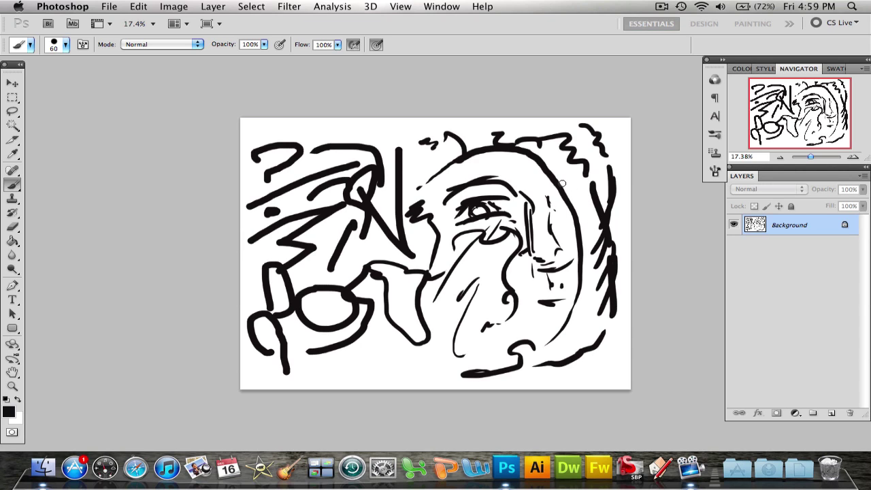
pyautogui.moveTo(561, 185)
pyautogui.mouseDown()
pyautogui.moveTo(565, 153)
pyautogui.moveTo(564, 162)
pyautogui.mouseUp()
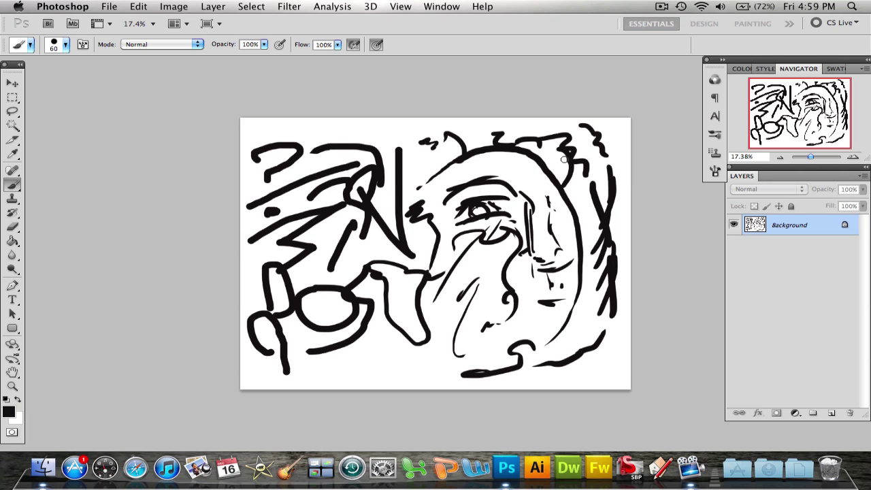